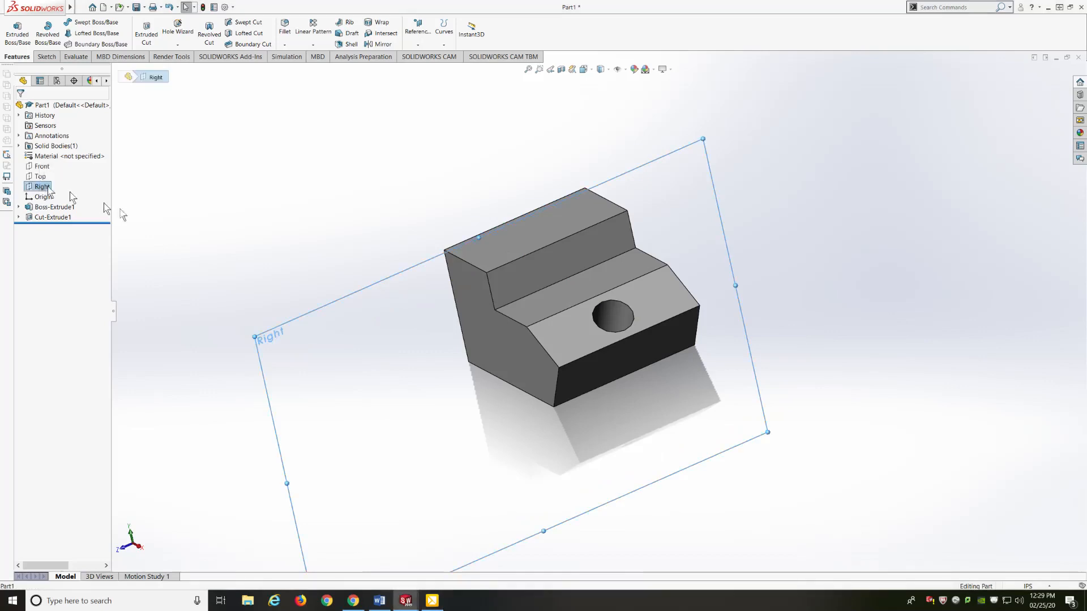
Examine how the Right, Top and Front planes lie relative to the block.
{"action": "middle_click_drag", "start_coordinate": [150, 223], "coordinate": [240, 199]}
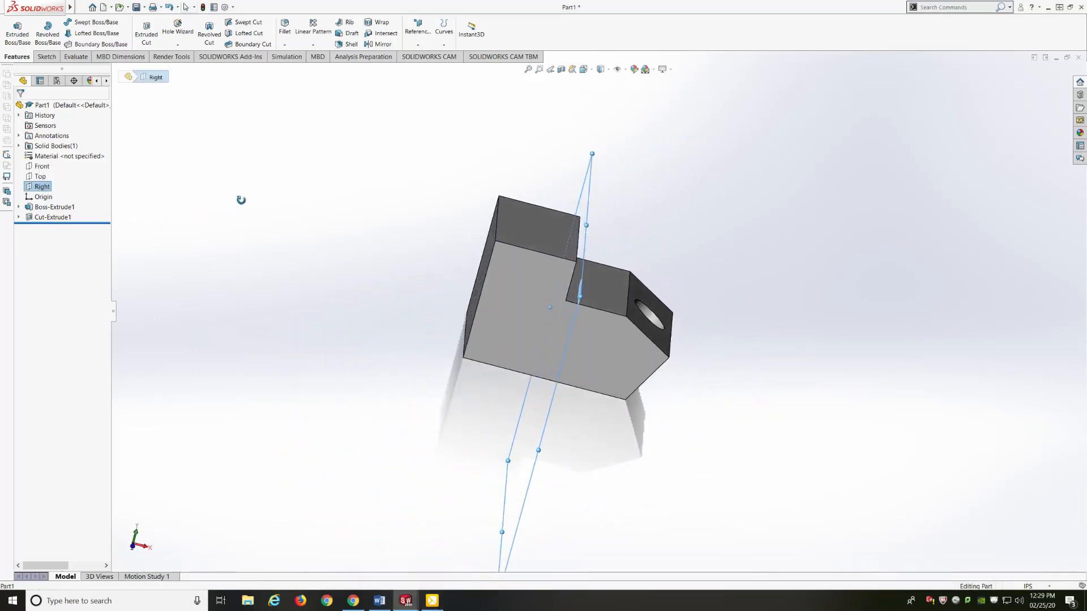
{"action": "left_click", "coordinate": [41, 176]}
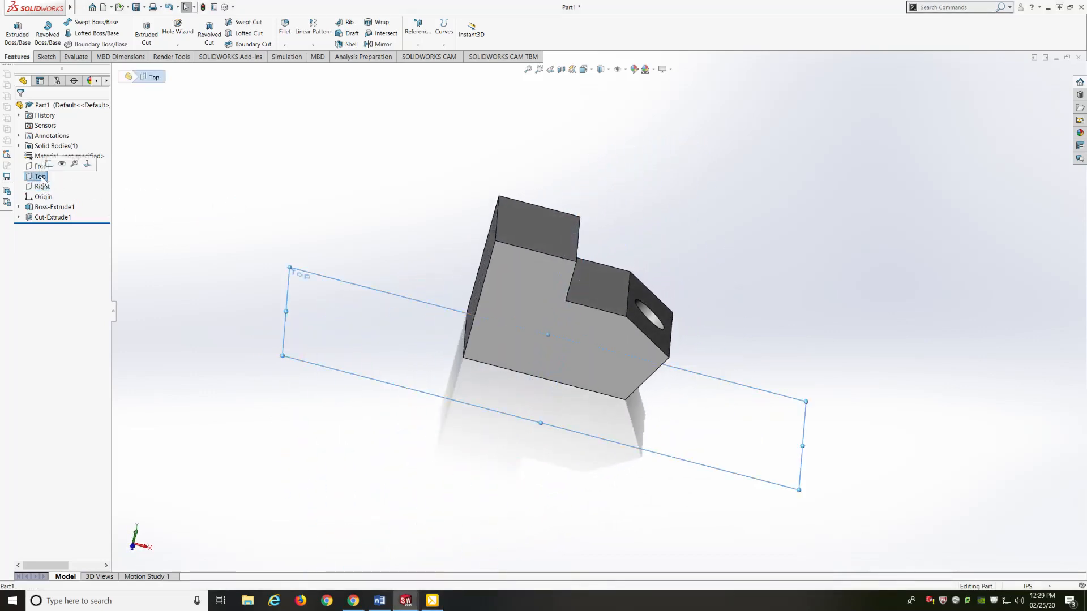
{"action": "middle_click_drag", "start_coordinate": [708, 230], "coordinate": [587, 196]}
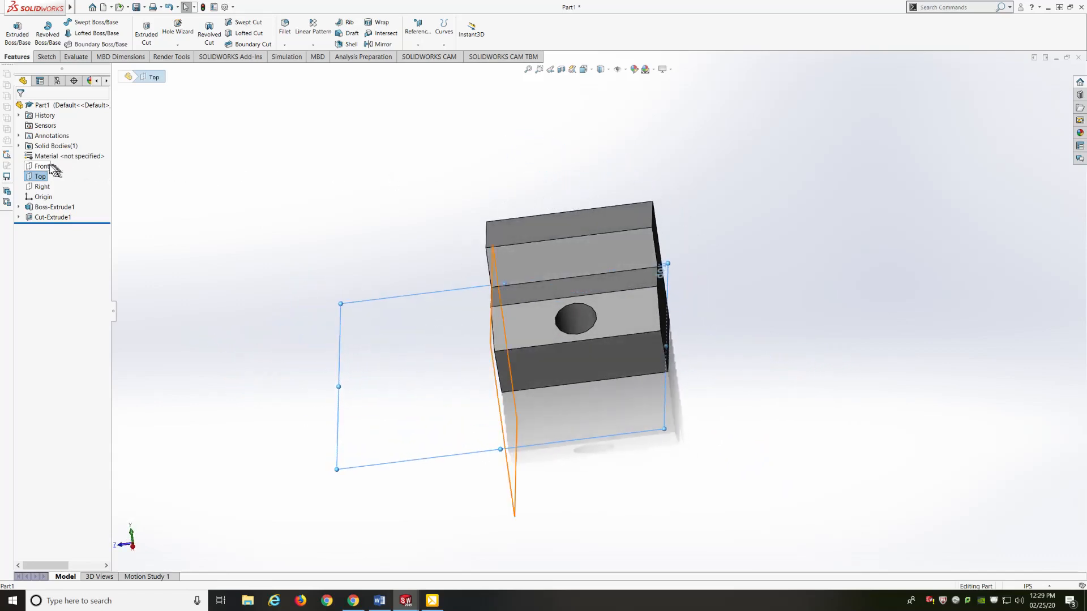
{"action": "left_click", "coordinate": [42, 166]}
{"action": "middle_click_drag", "start_coordinate": [323, 292], "coordinate": [342, 257]}
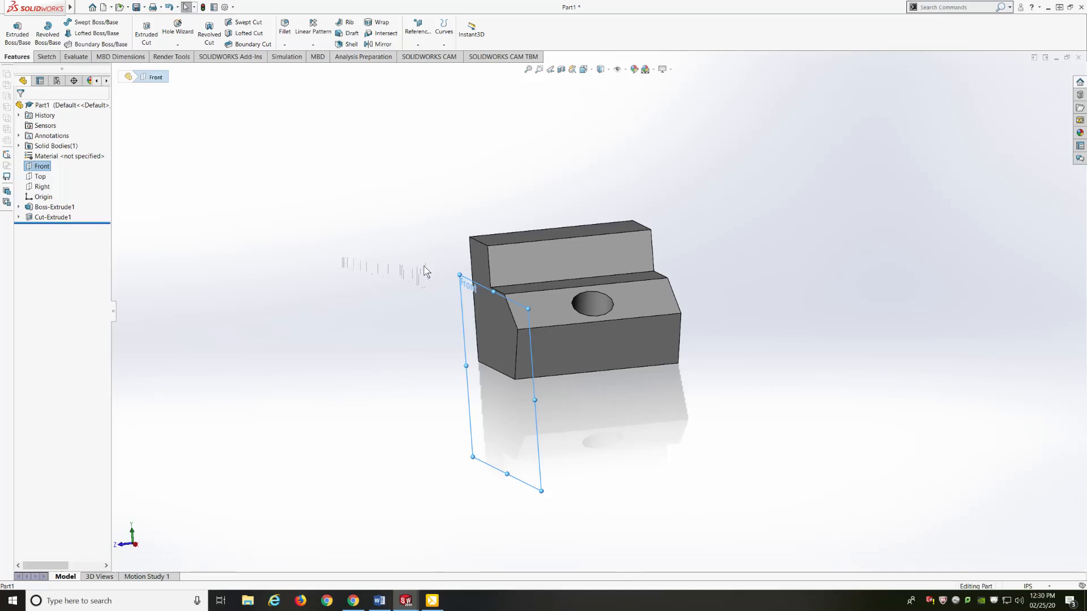
{"action": "mouse_move", "coordinate": [418, 270]}
{"action": "middle_mouse_down"}
{"action": "mouse_move", "coordinate": [355, 270]}
{"action": "mouse_move", "coordinate": [421, 249]}
{"action": "mouse_move", "coordinate": [393, 291]}
{"action": "mouse_move", "coordinate": [426, 269]}
{"action": "middle_mouse_up"}
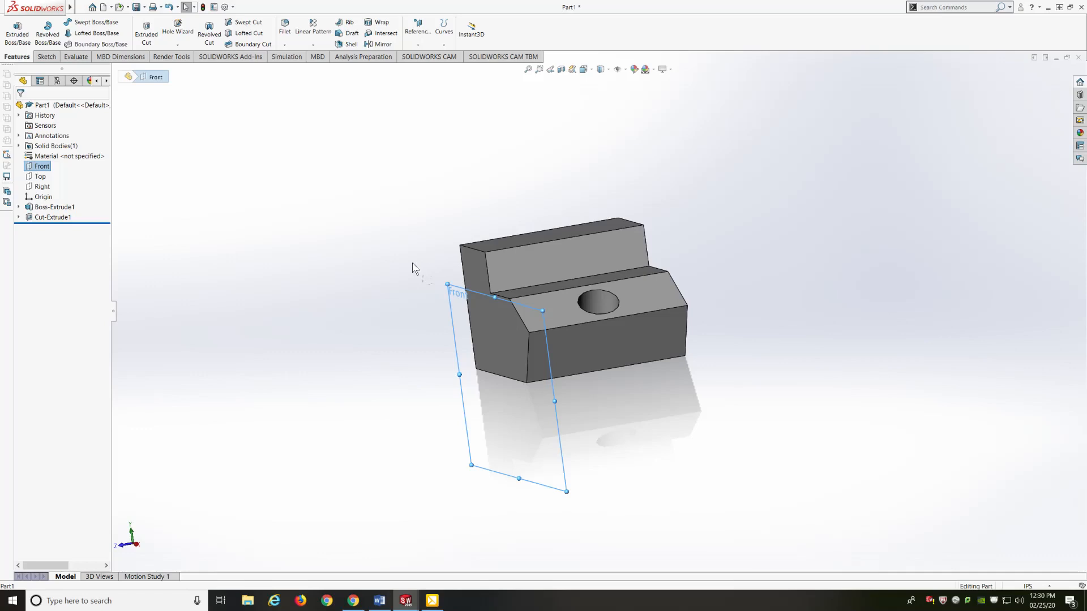
{"action": "left_click", "coordinate": [412, 263]}
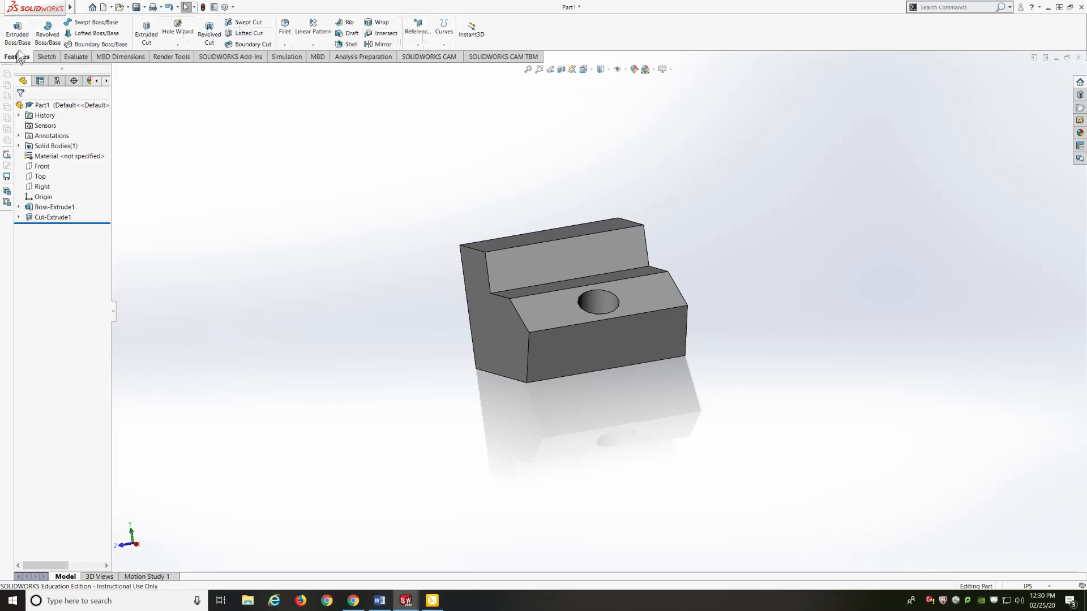
Create a reference plane midway between the block's two opposite stepped end faces.
{"action": "left_click", "coordinate": [422, 34]}
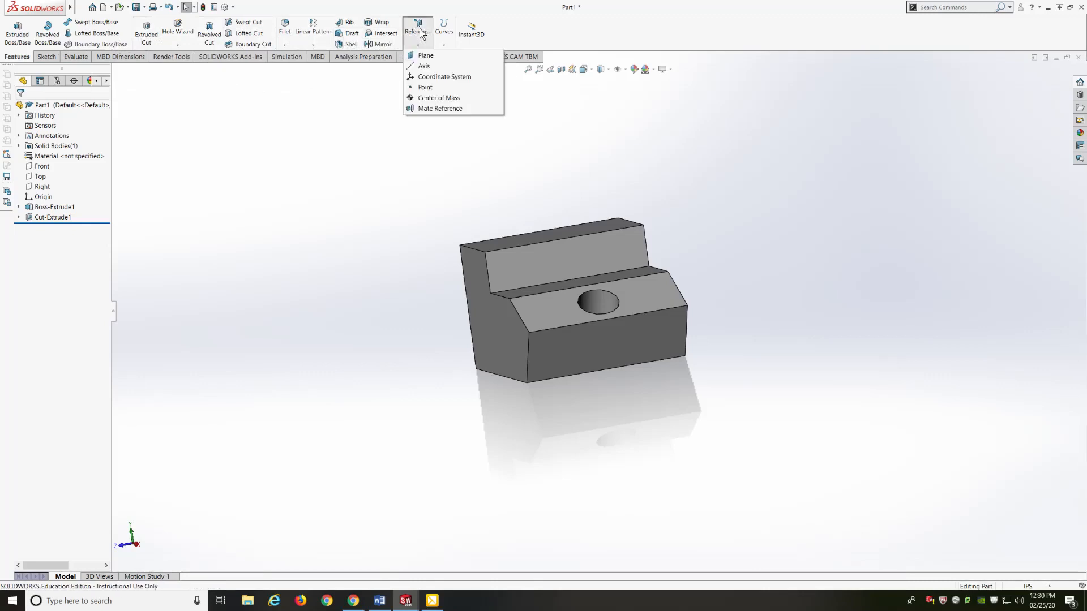
{"action": "left_click", "coordinate": [436, 60]}
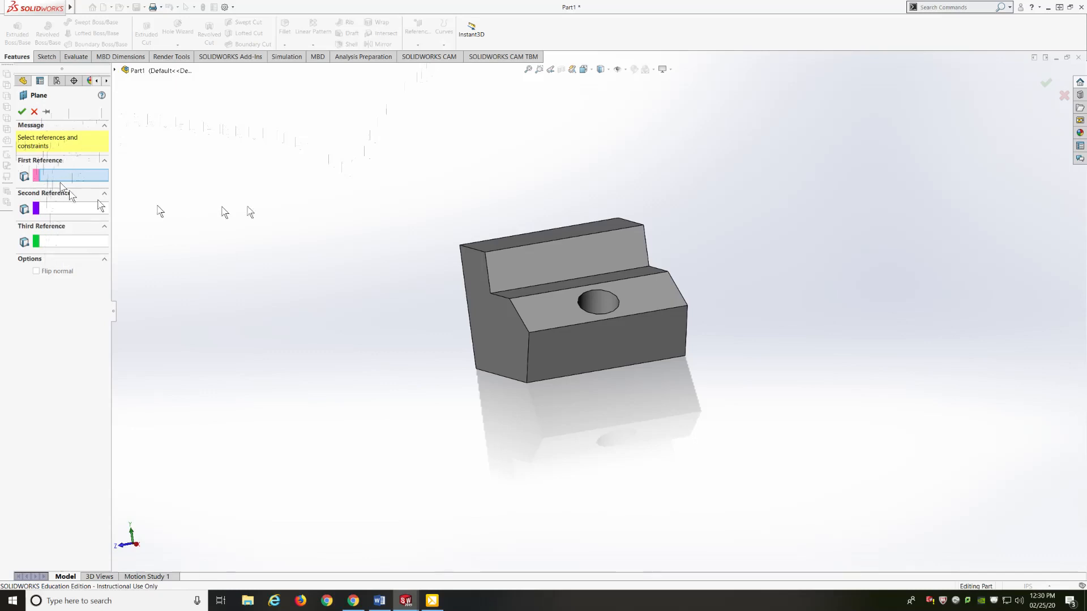
{"action": "left_click", "coordinate": [487, 317]}
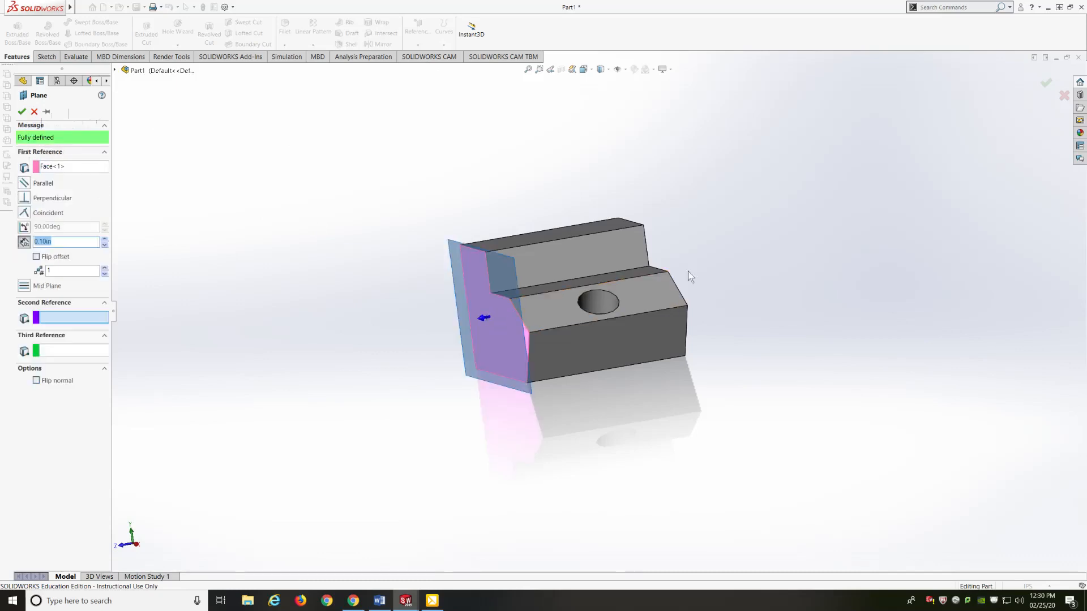
{"action": "middle_click_drag", "start_coordinate": [745, 265], "coordinate": [672, 288]}
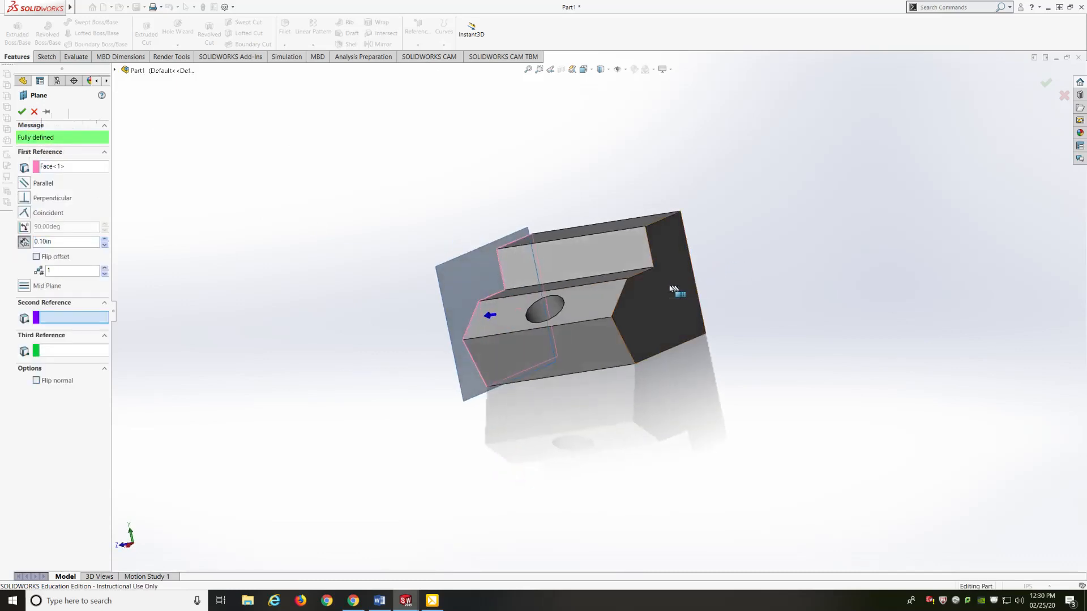
{"action": "left_click", "coordinate": [674, 290]}
{"action": "middle_click_drag", "start_coordinate": [524, 414], "coordinate": [583, 407]}
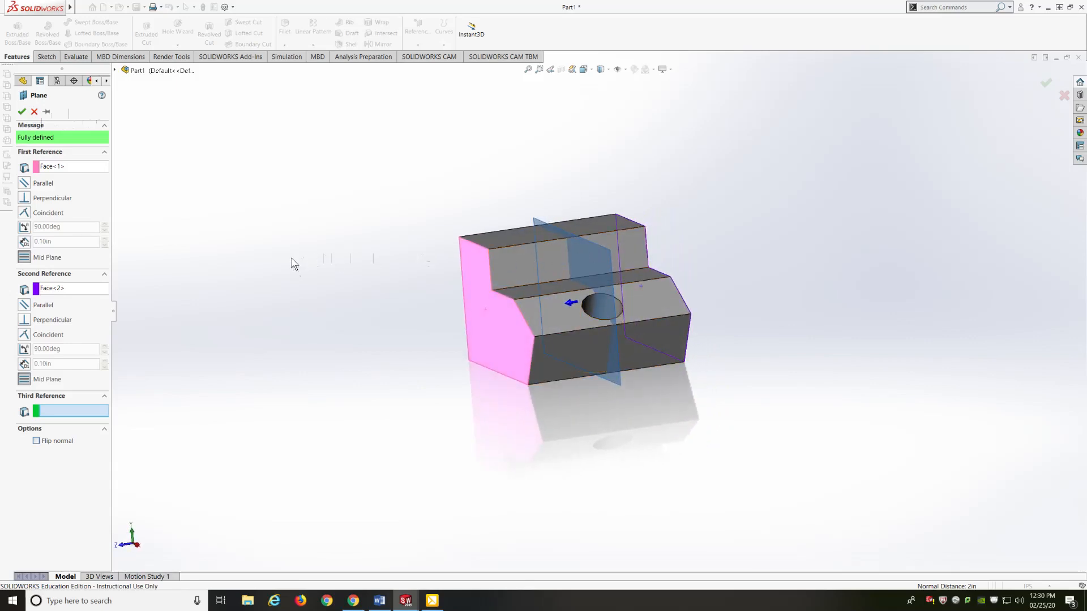
{"action": "left_click", "coordinate": [1046, 85]}
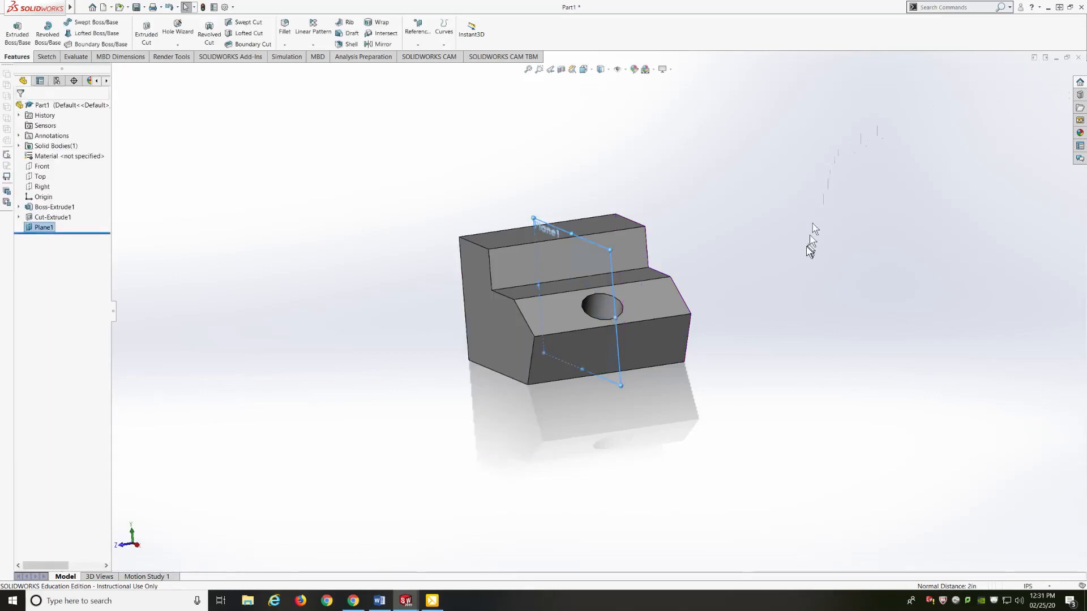
Start a sketch on the new mid plane and face it in the Front view.
{"action": "middle_click_drag", "start_coordinate": [809, 249], "coordinate": [832, 220]}
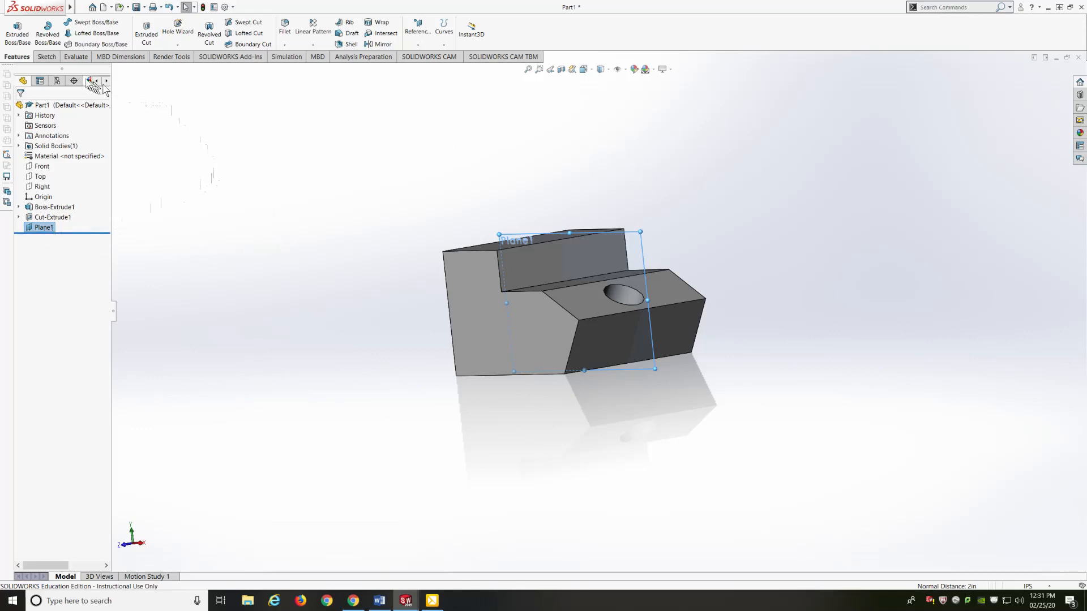
{"action": "left_click", "coordinate": [47, 58]}
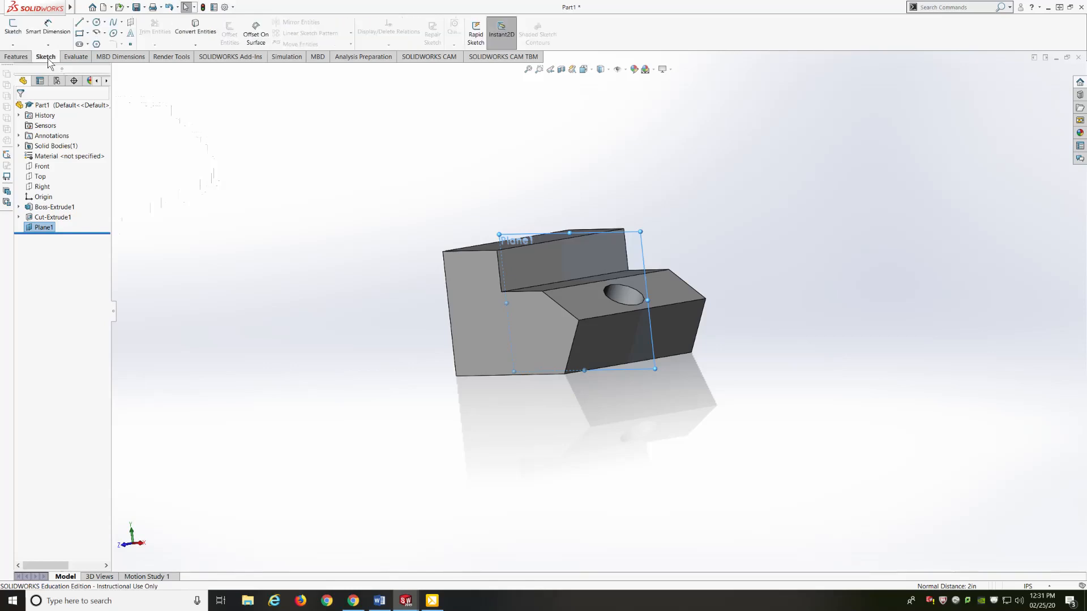
{"action": "left_click", "coordinate": [13, 26]}
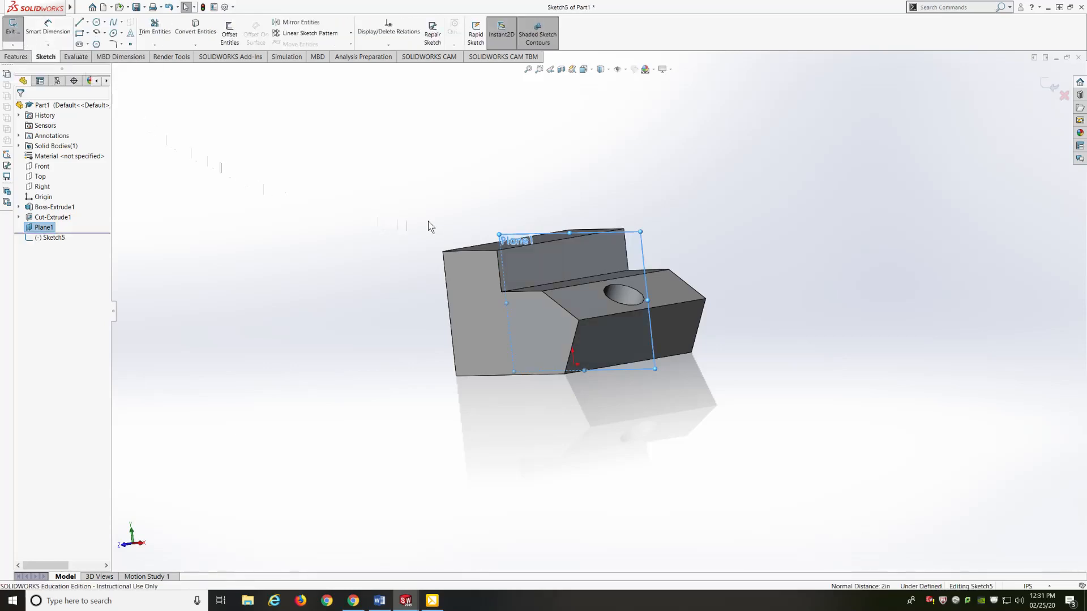
{"action": "middle_click_drag", "start_coordinate": [430, 227], "coordinate": [431, 226]}
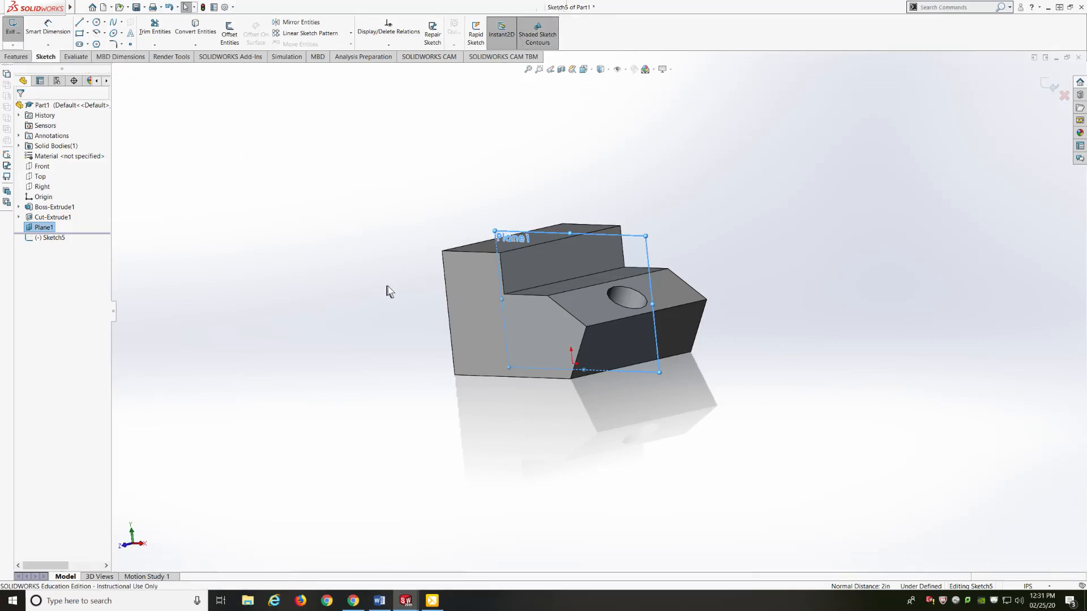
{"action": "middle_click_drag", "start_coordinate": [390, 292], "coordinate": [406, 274]}
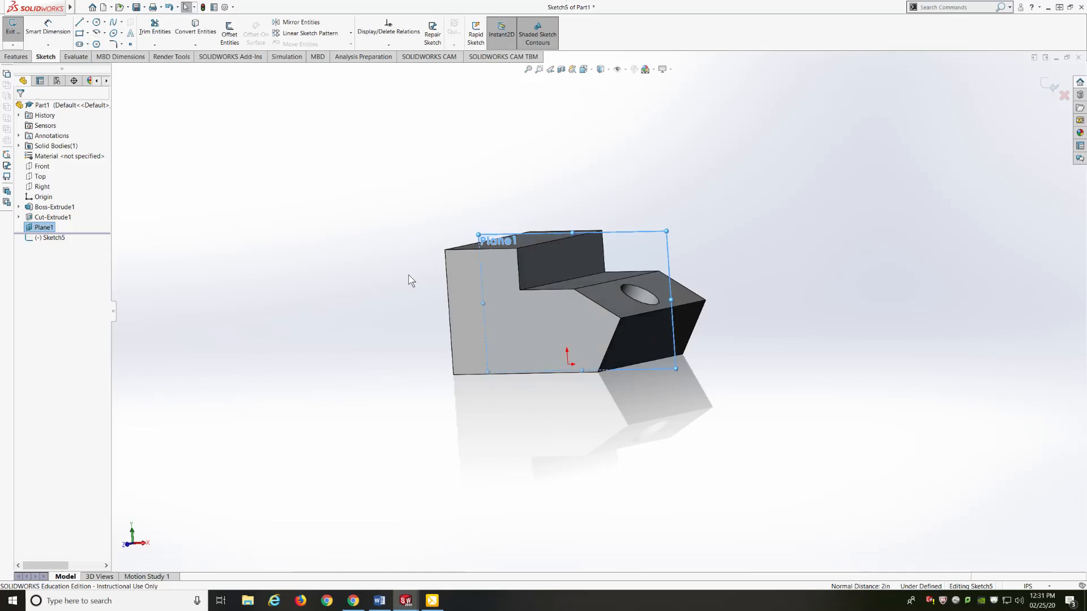
{"action": "key", "text": "space"}
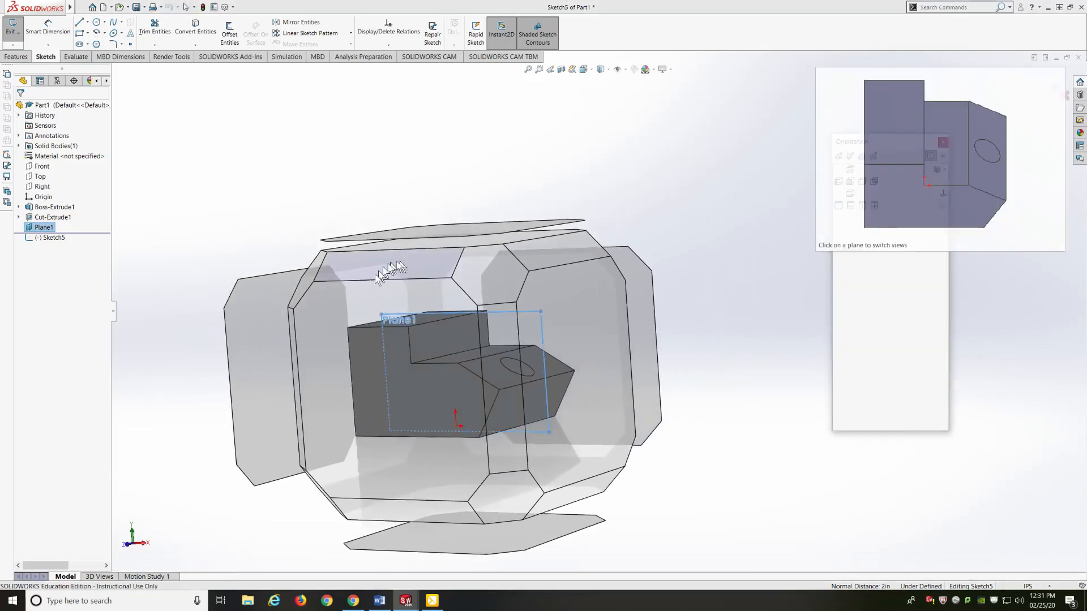
{"action": "left_click", "coordinate": [351, 308]}
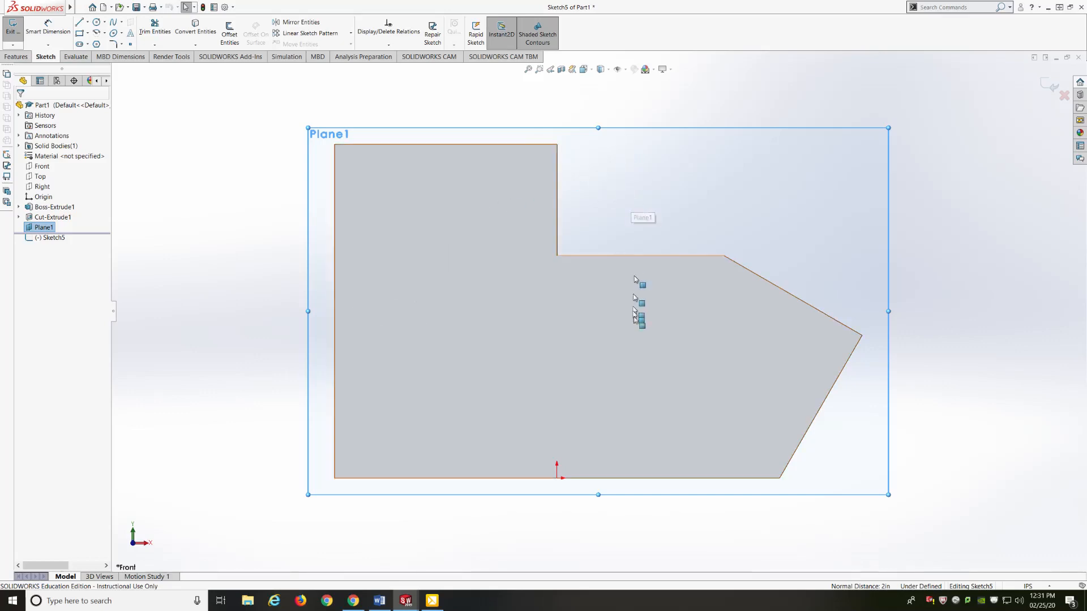
{"action": "scroll", "coordinate": [639, 306], "scroll_direction": "down", "scroll_amount": 3}
{"action": "scroll", "coordinate": [568, 137], "scroll_direction": "up", "scroll_amount": 2}
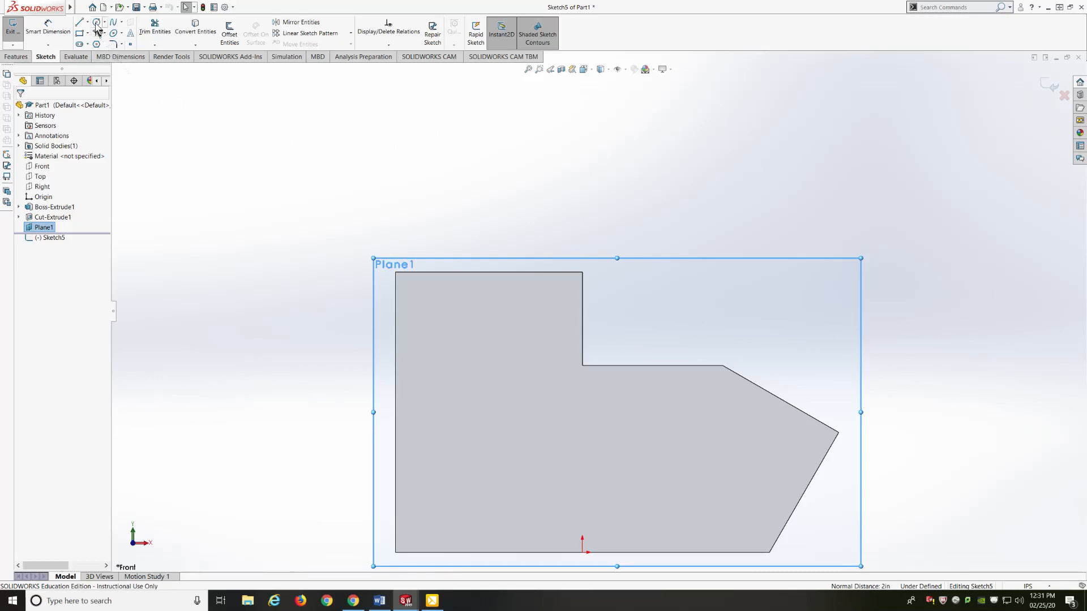
Sketch a circle centred on the midpoint of the block's top edge, reaching the edge's corner, and finish the sketch.
{"action": "left_click", "coordinate": [97, 24]}
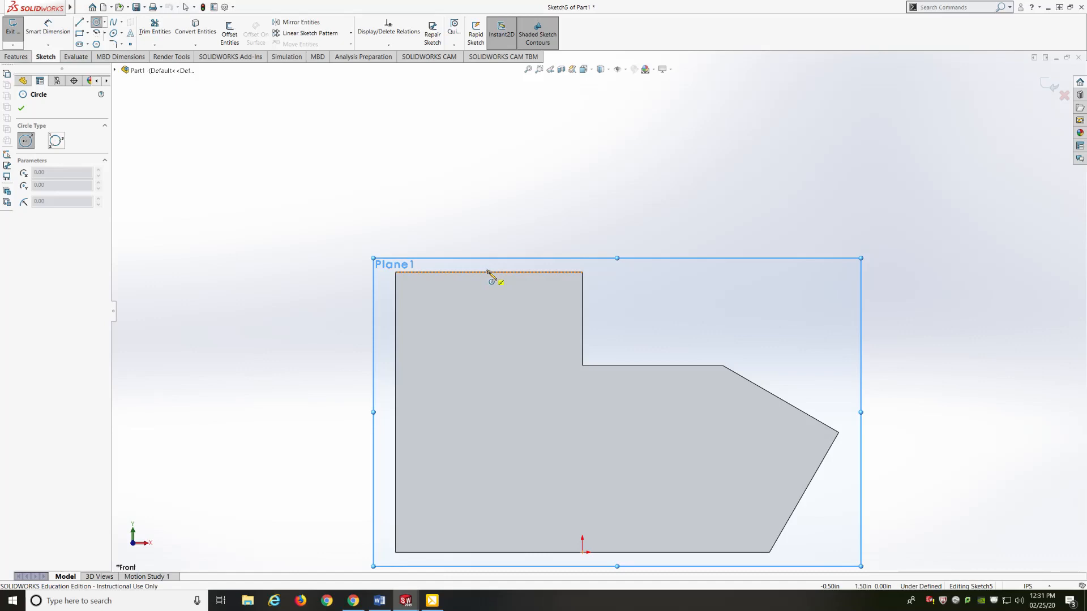
{"action": "left_click", "coordinate": [488, 272]}
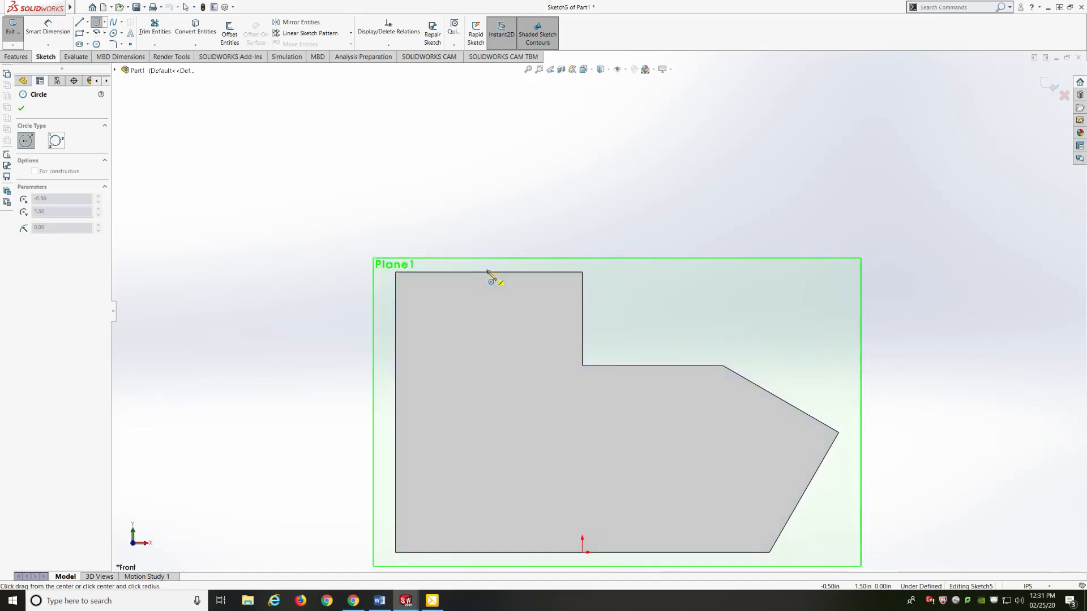
{"action": "left_click", "coordinate": [395, 272]}
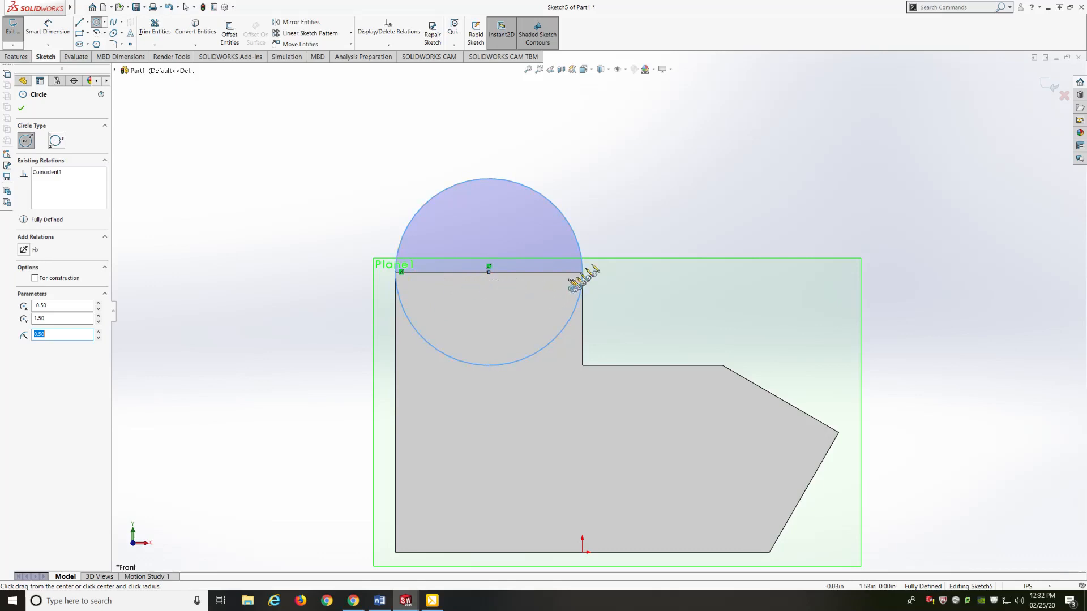
{"action": "left_click", "coordinate": [1046, 87]}
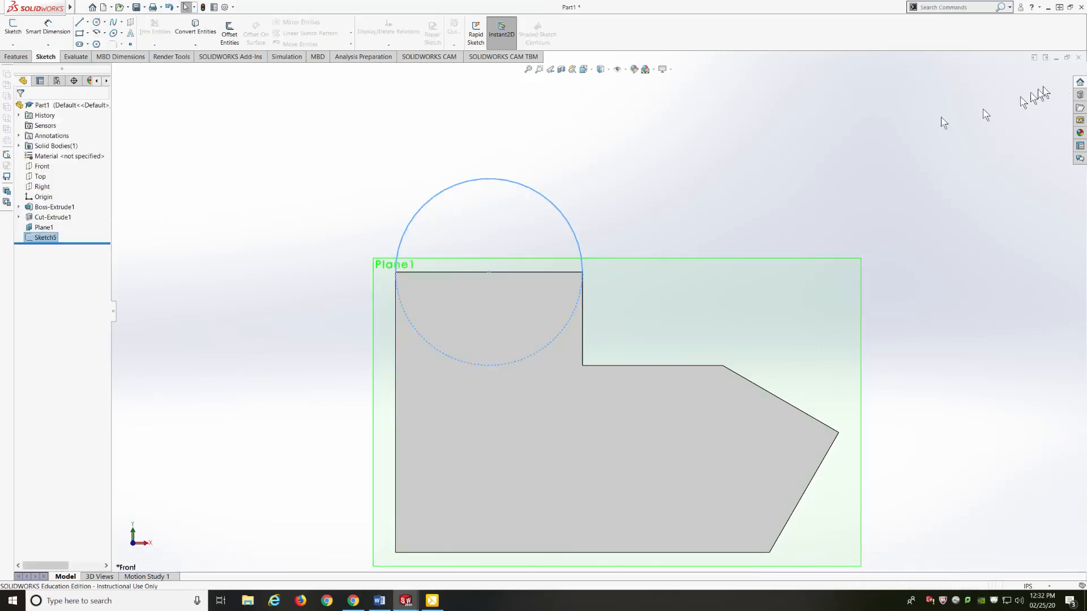
Start a boss extrusion of the circle sketch with the Mid Plane end condition.
{"action": "middle_click_drag", "start_coordinate": [815, 156], "coordinate": [733, 179]}
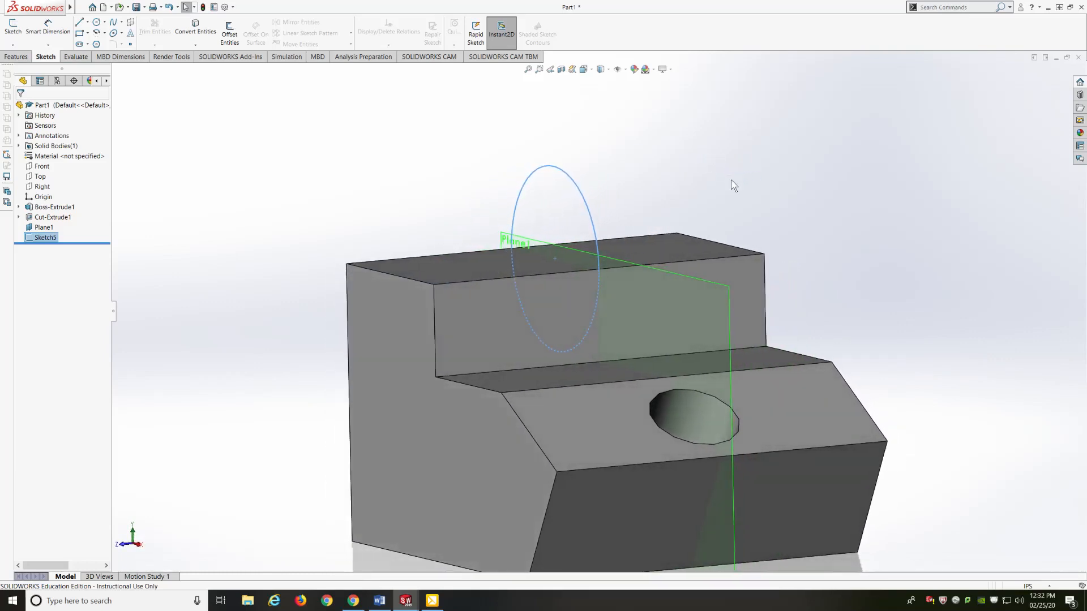
{"action": "left_click", "coordinate": [16, 57]}
{"action": "left_click", "coordinate": [17, 34]}
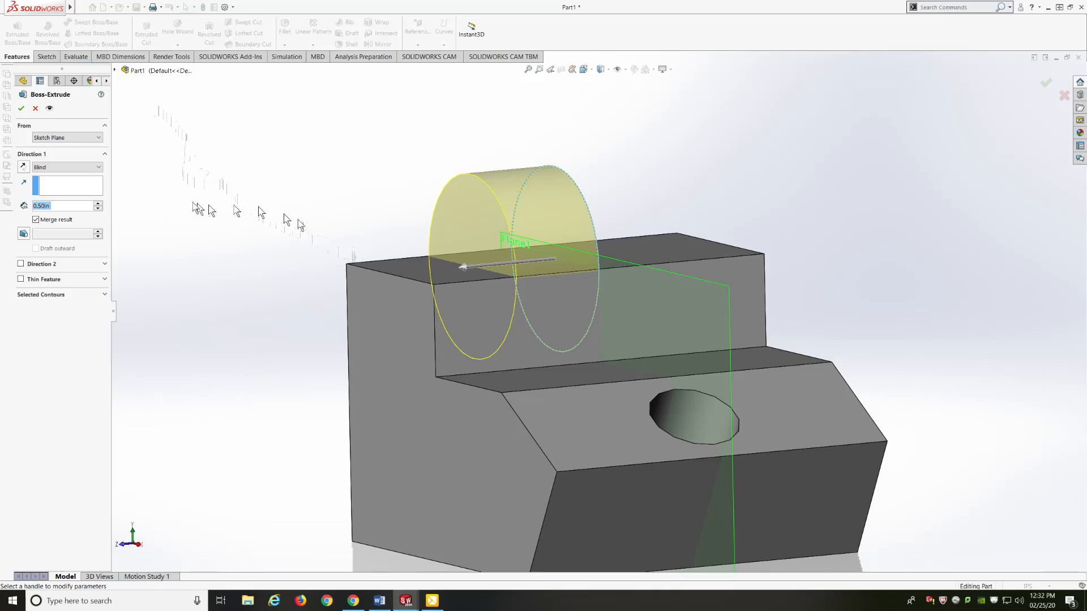
{"action": "left_click", "coordinate": [66, 168]}
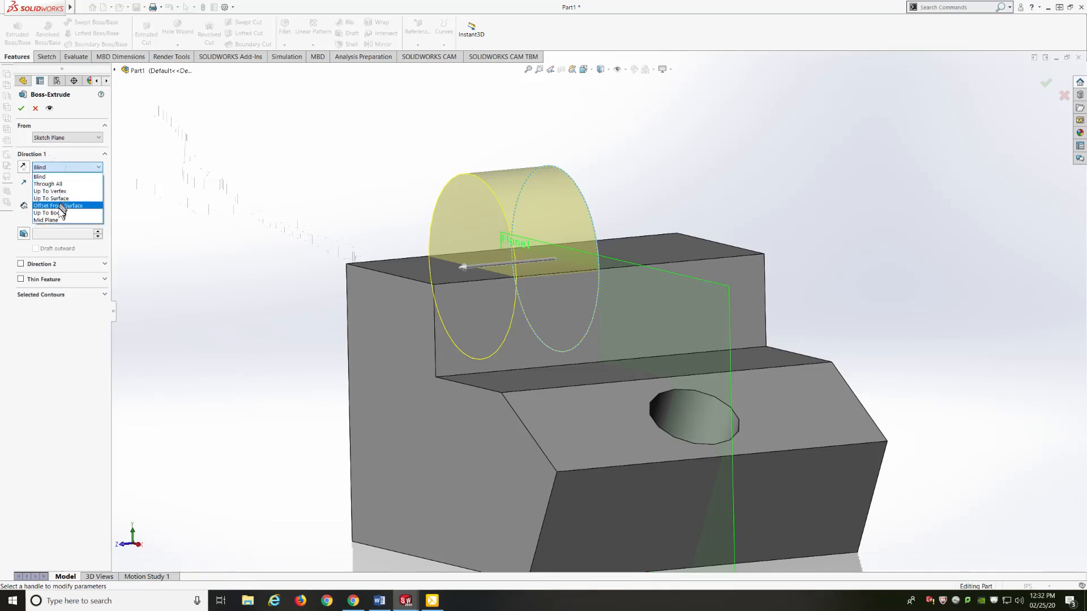
{"action": "left_click", "coordinate": [51, 220]}
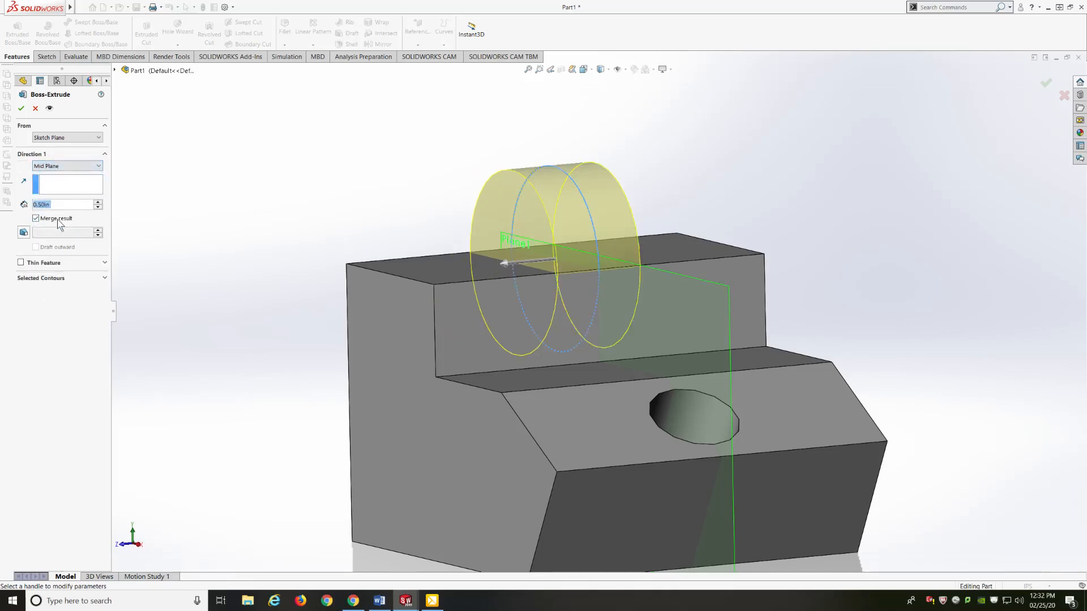
Set the mid-plane extrusion depth to 3.00 in and complete the cylinder.
{"action": "left_click", "coordinate": [97, 203]}
{"action": "left_click", "coordinate": [97, 203]}
{"action": "left_click", "coordinate": [97, 203]}
{"action": "left_click", "coordinate": [98, 203]}
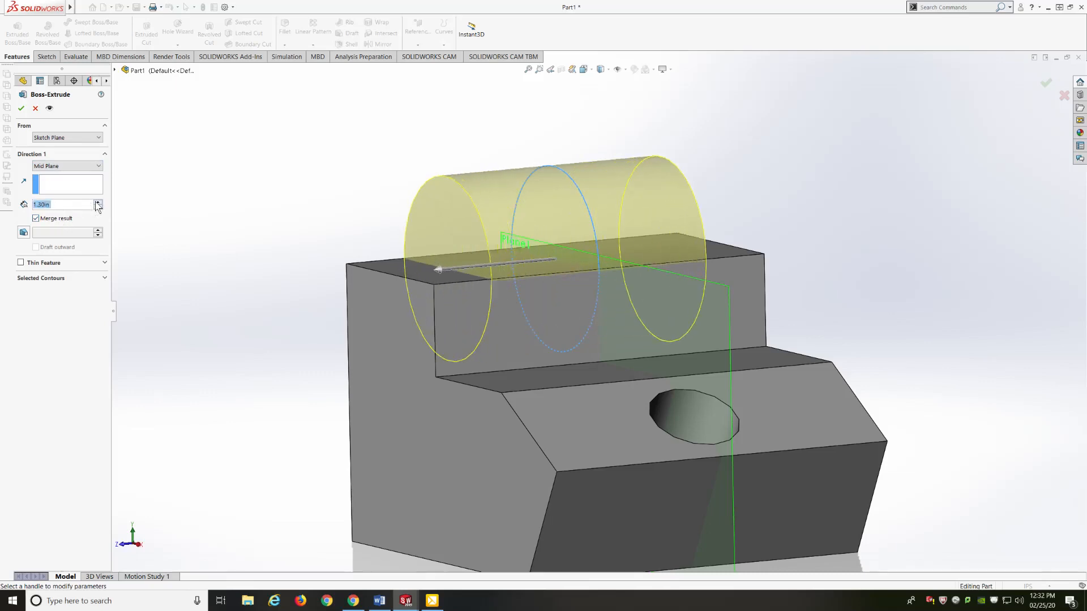
{"action": "left_click", "coordinate": [98, 203]}
{"action": "left_click", "coordinate": [98, 203]}
{"action": "left_click", "coordinate": [98, 203]}
{"action": "left_click", "coordinate": [98, 202]}
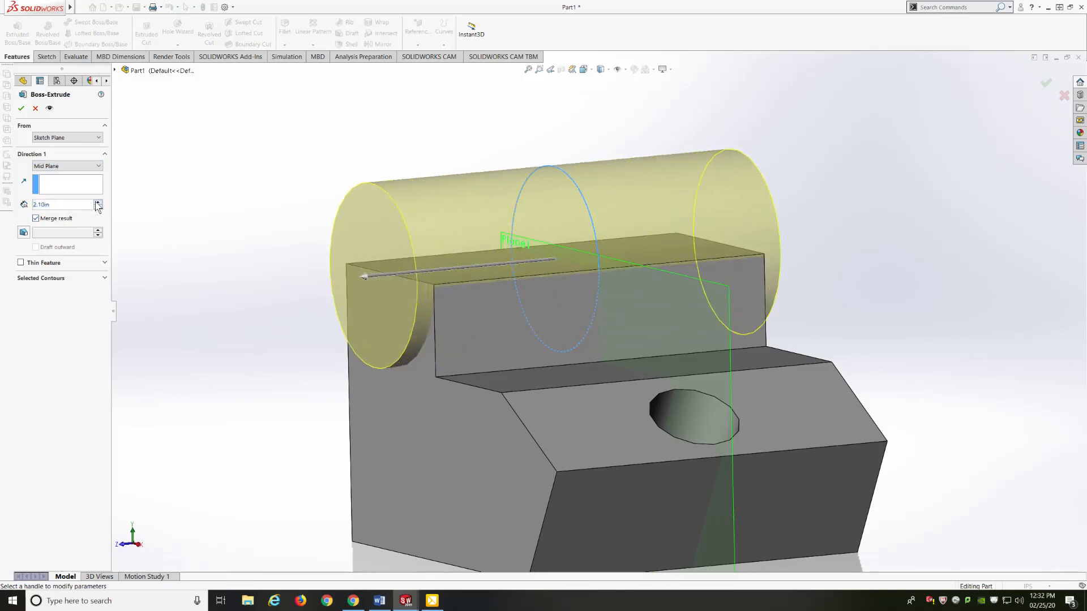
{"action": "left_click", "coordinate": [98, 203]}
{"action": "left_click", "coordinate": [97, 203]}
{"action": "left_click", "coordinate": [98, 202]}
{"action": "left_click", "coordinate": [98, 203]}
{"action": "left_click", "coordinate": [98, 202]}
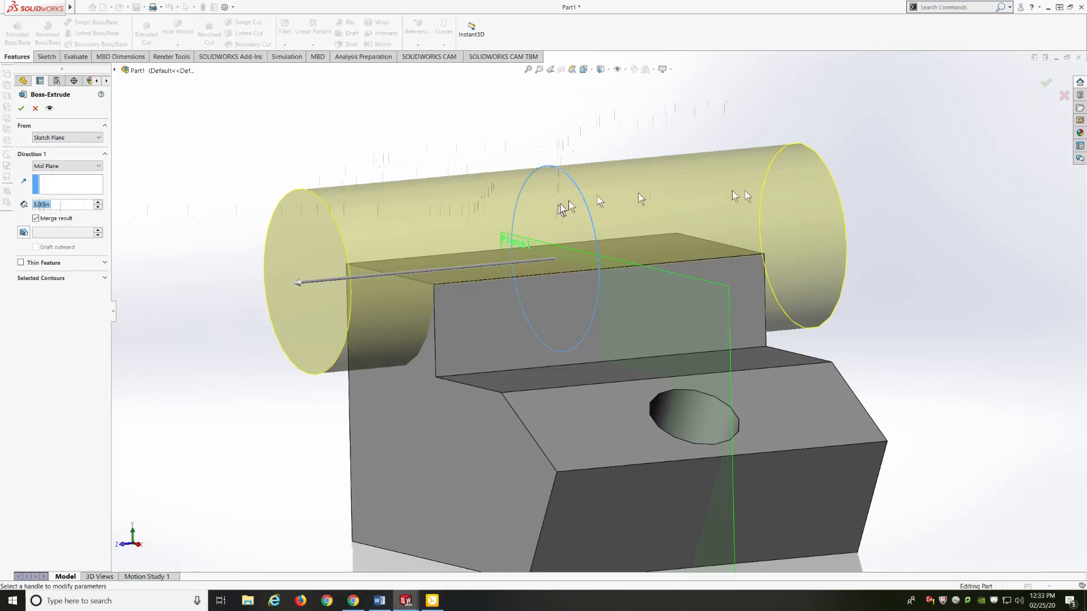
{"action": "left_click", "coordinate": [1045, 88]}
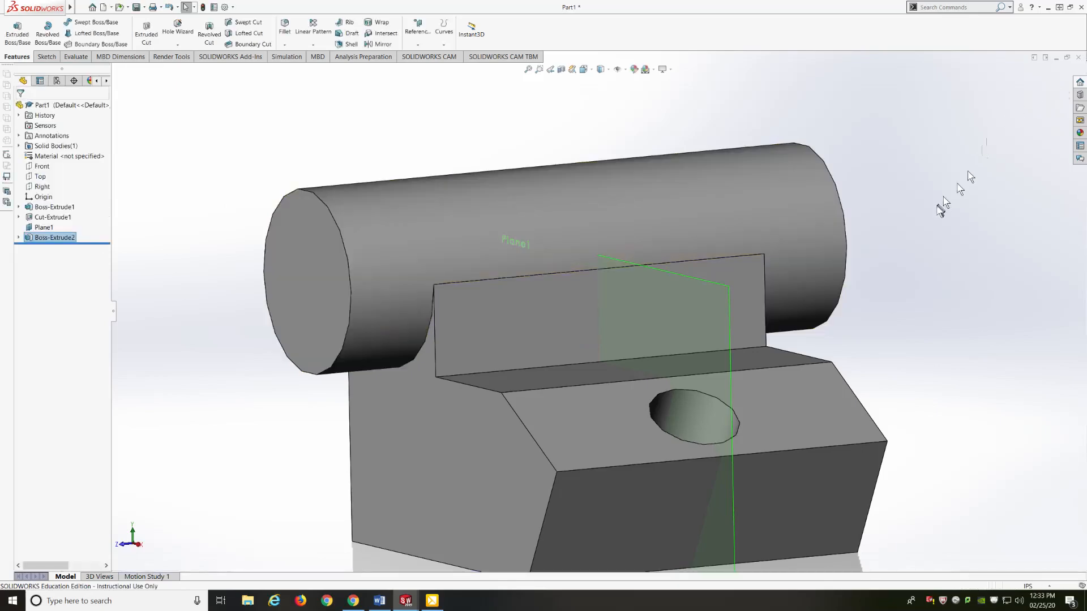
Hide the mid plane used for the cylinder sketch.
{"action": "middle_click_drag", "start_coordinate": [929, 233], "coordinate": [952, 188]}
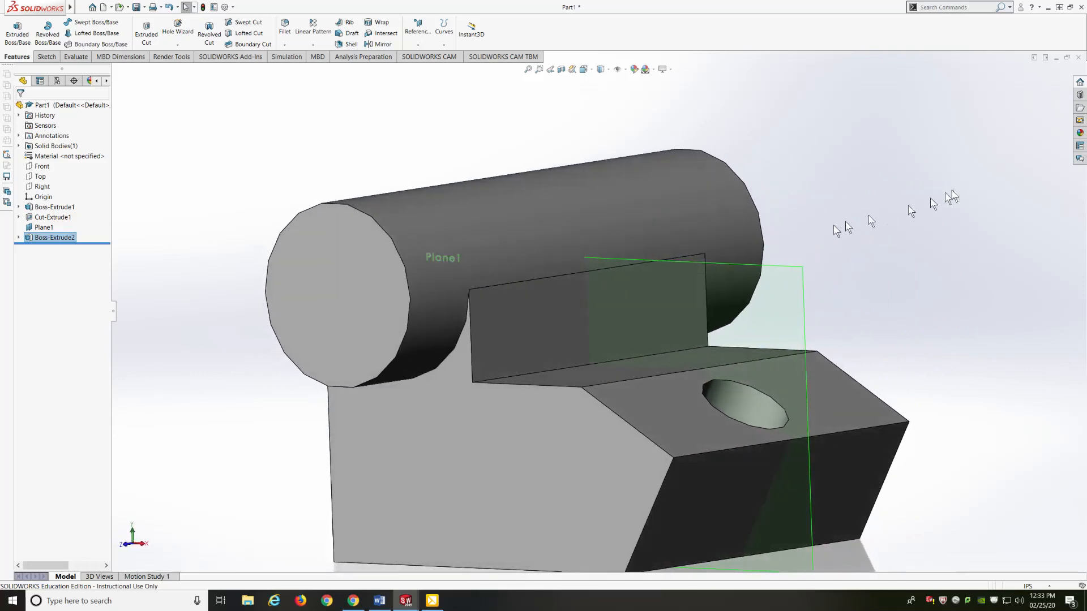
{"action": "scroll", "coordinate": [736, 167], "scroll_direction": "up", "scroll_amount": 3}
{"action": "scroll", "coordinate": [625, 338], "scroll_direction": "down", "scroll_amount": 2}
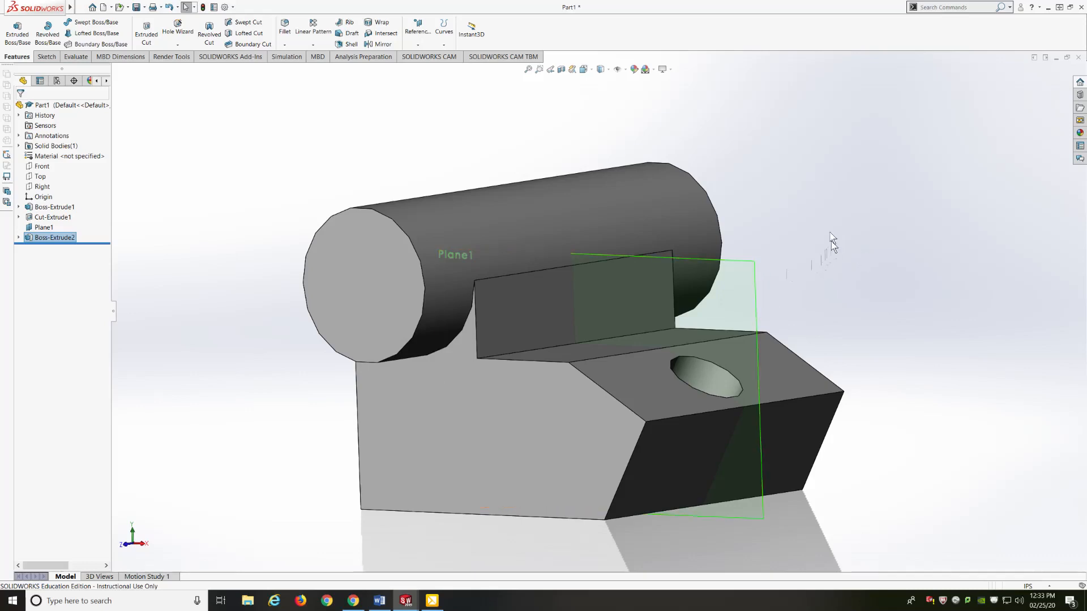
{"action": "left_click", "coordinate": [180, 161]}
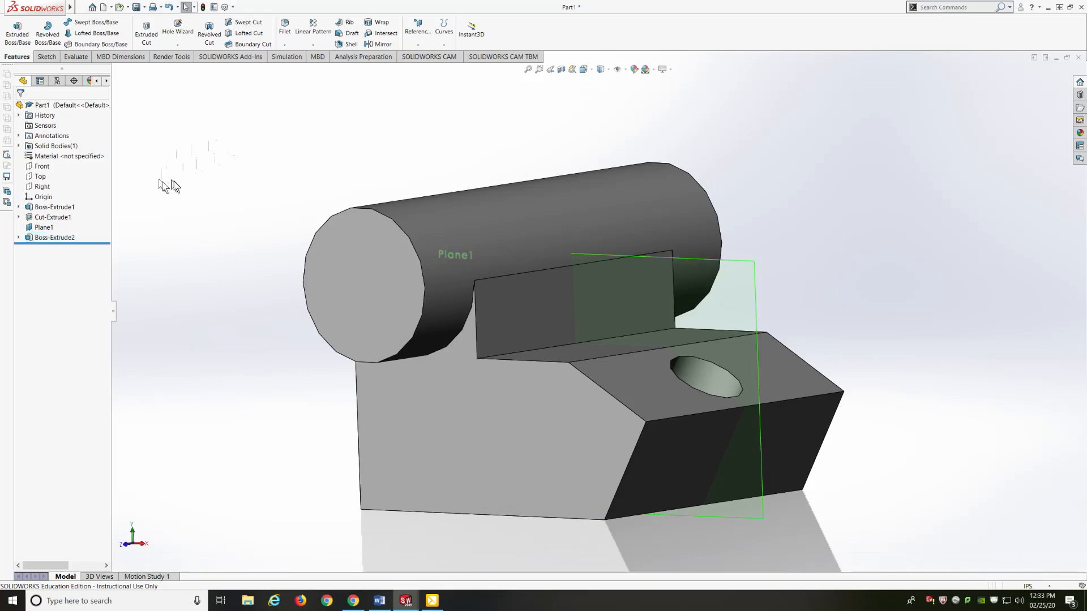
{"action": "left_click", "coordinate": [43, 228]}
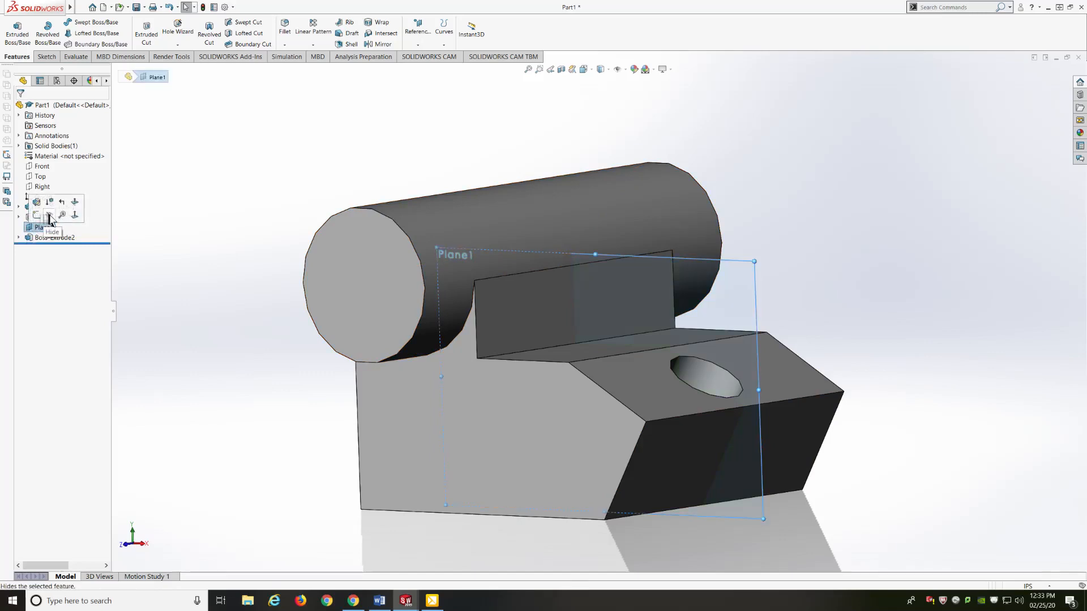
{"action": "left_click", "coordinate": [50, 215]}
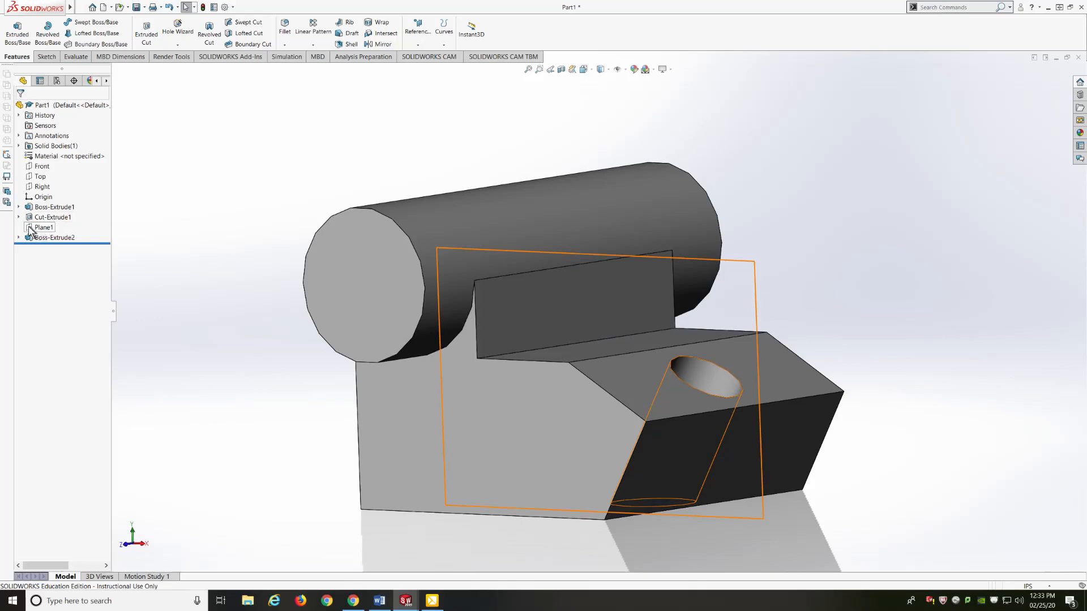